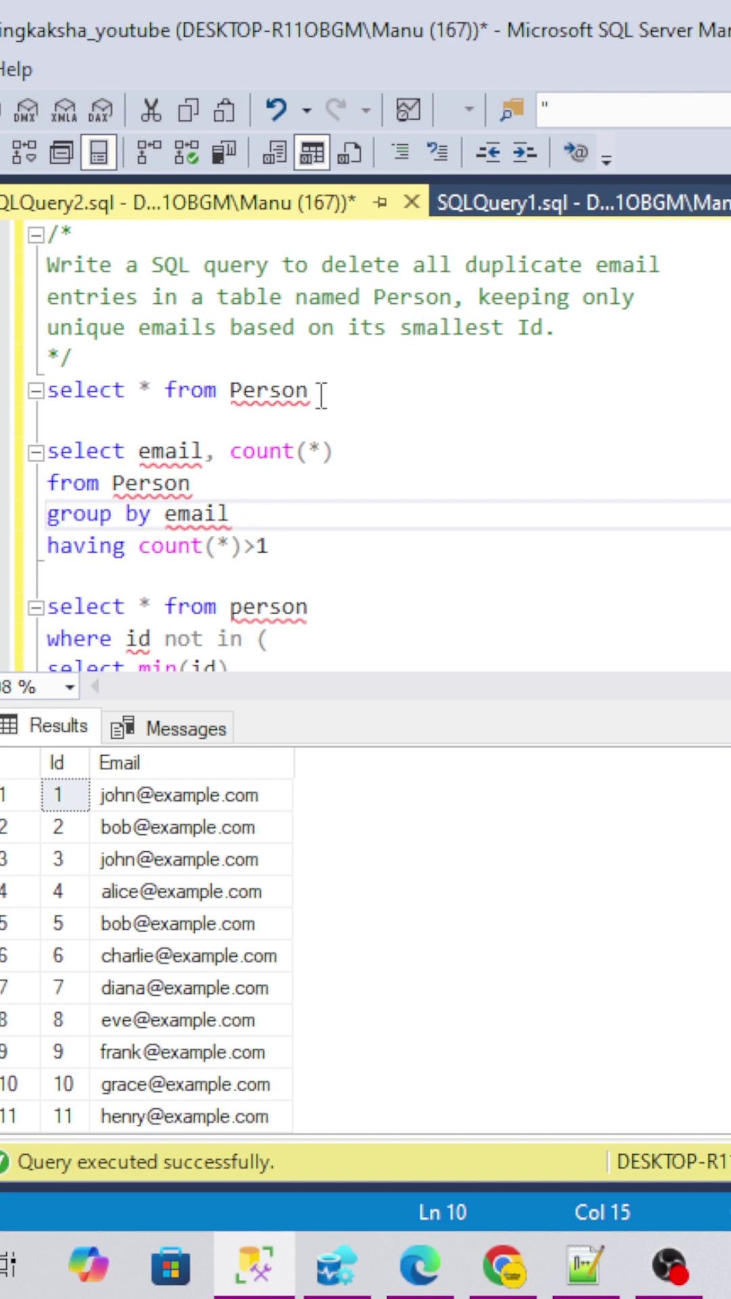
# Run 'select * from Person' and inspect the repeated john emails with Ids 1 and 3
pyautogui.moveTo(322, 393); pyautogui.dragTo(45, 389)
pyautogui.press('F5')
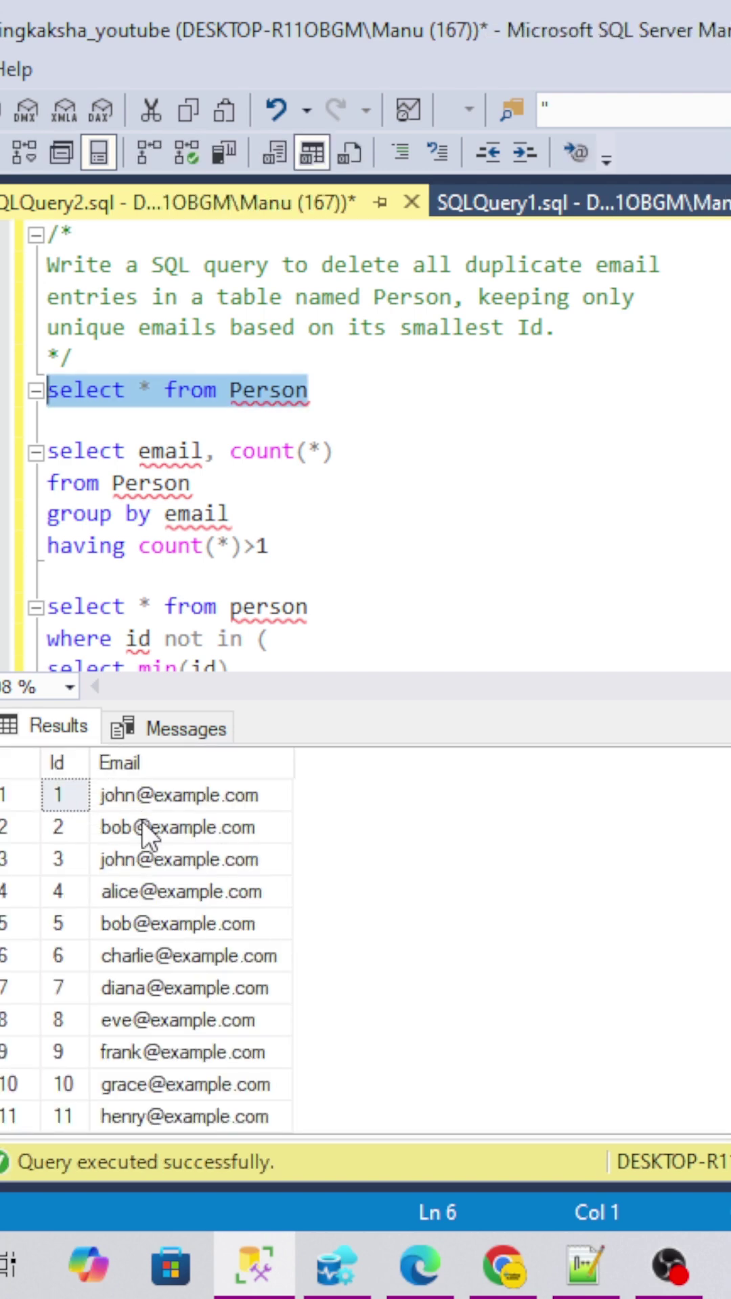
pyautogui.click(145, 792)
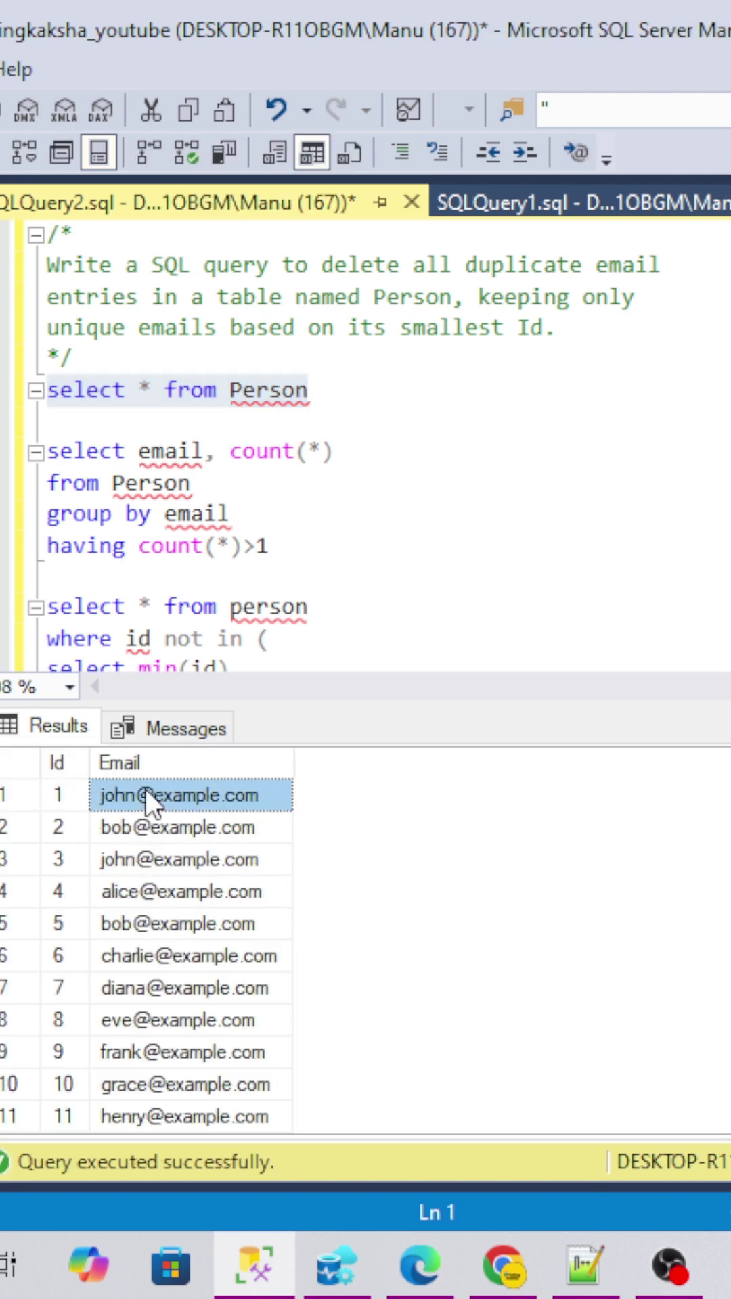
pyautogui.keyDown('shift'); pyautogui.click(148, 866); pyautogui.keyUp('shift')
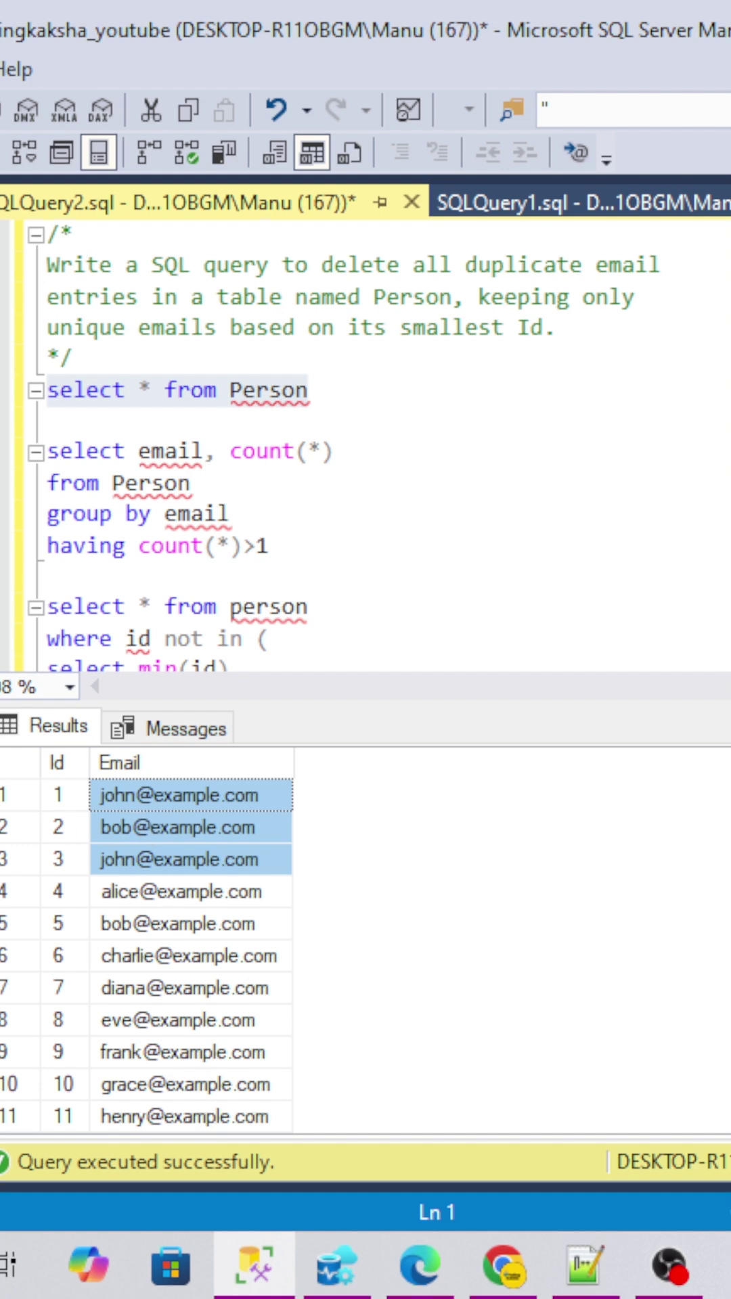
pyautogui.click(64, 788)
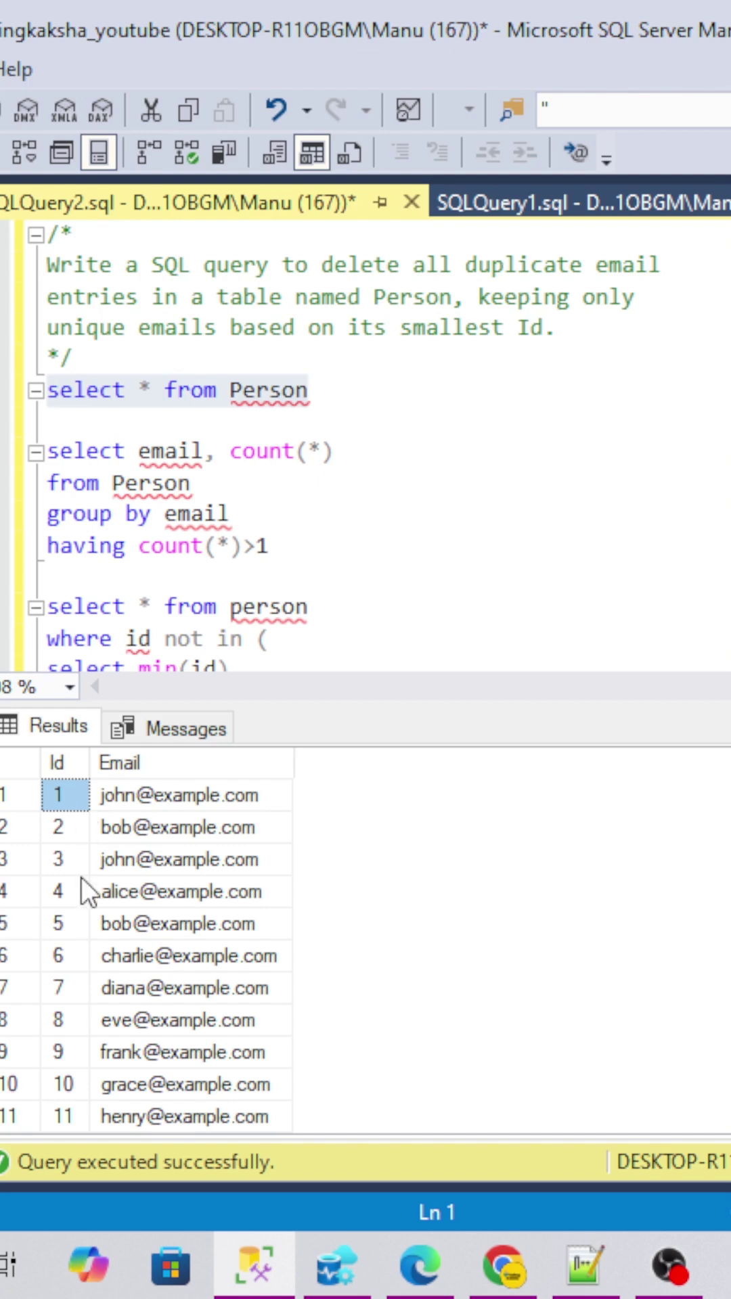
pyautogui.click(63, 859)
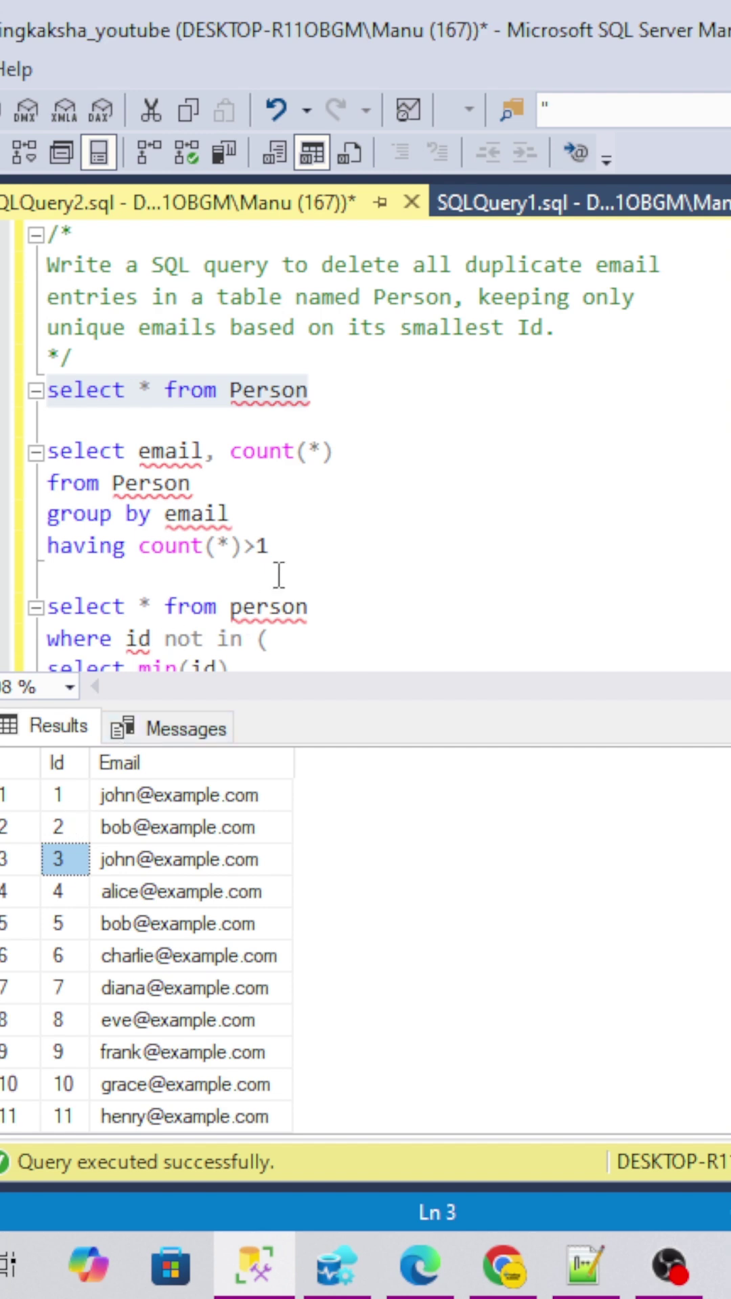
pyautogui.click(289, 546)
# Run the GROUP BY email HAVING count(*)>1 query, returning bob and john twice each
pyautogui.moveTo(289, 546); pyautogui.dragTo(47, 451)
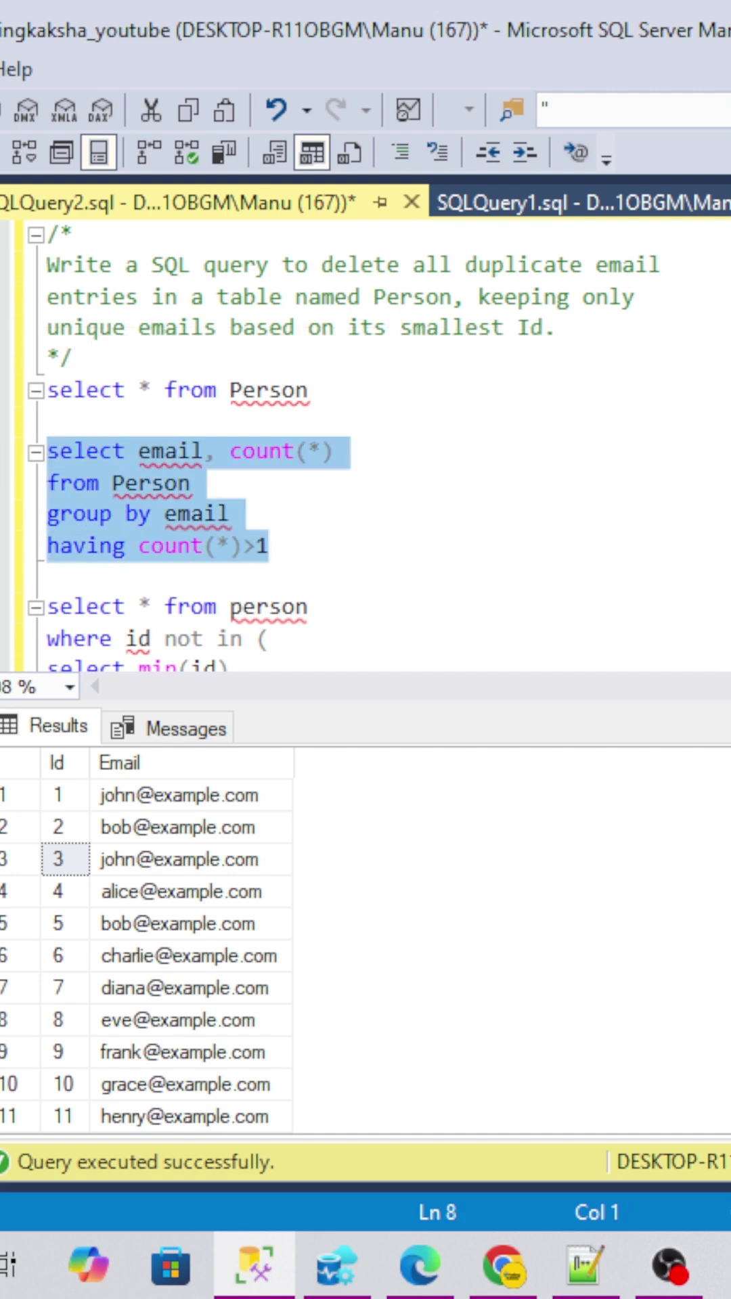
pyautogui.press('F5')
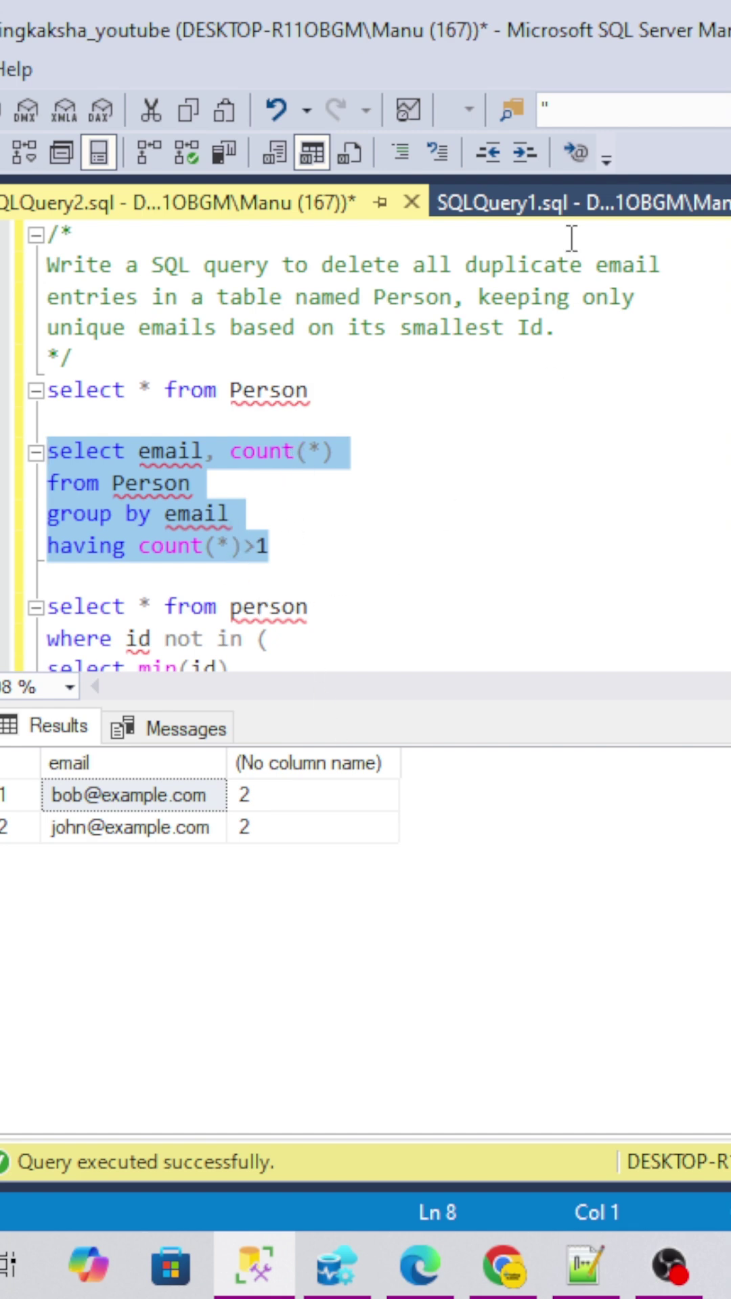
pyautogui.click(577, 205)
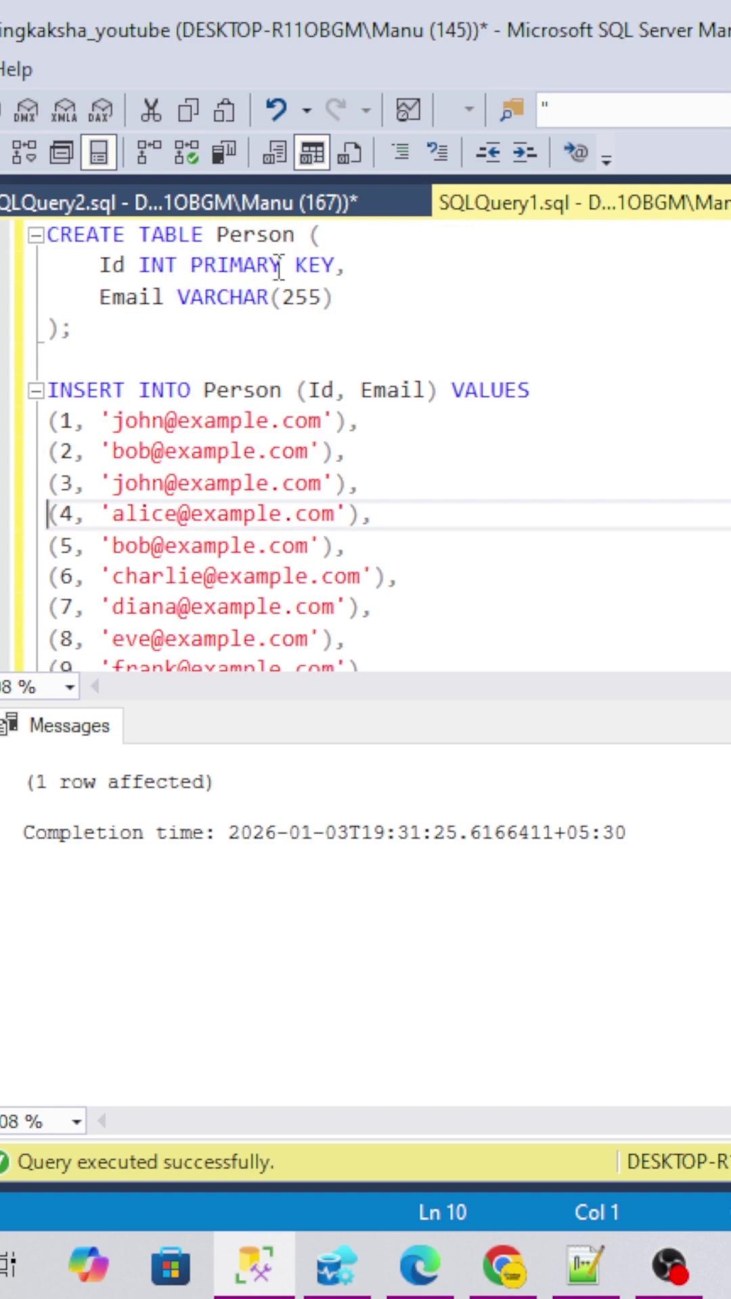
pyautogui.scroll(-3, 249, 436)
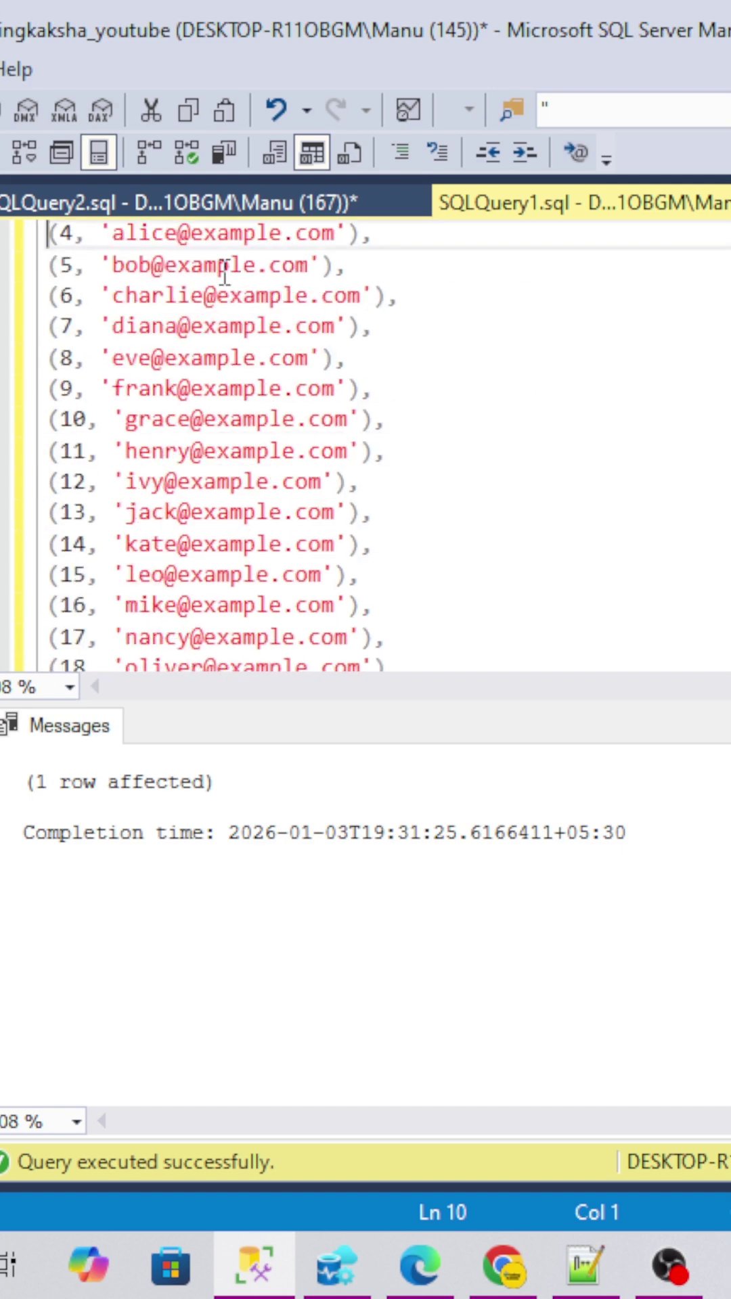
pyautogui.click(199, 200)
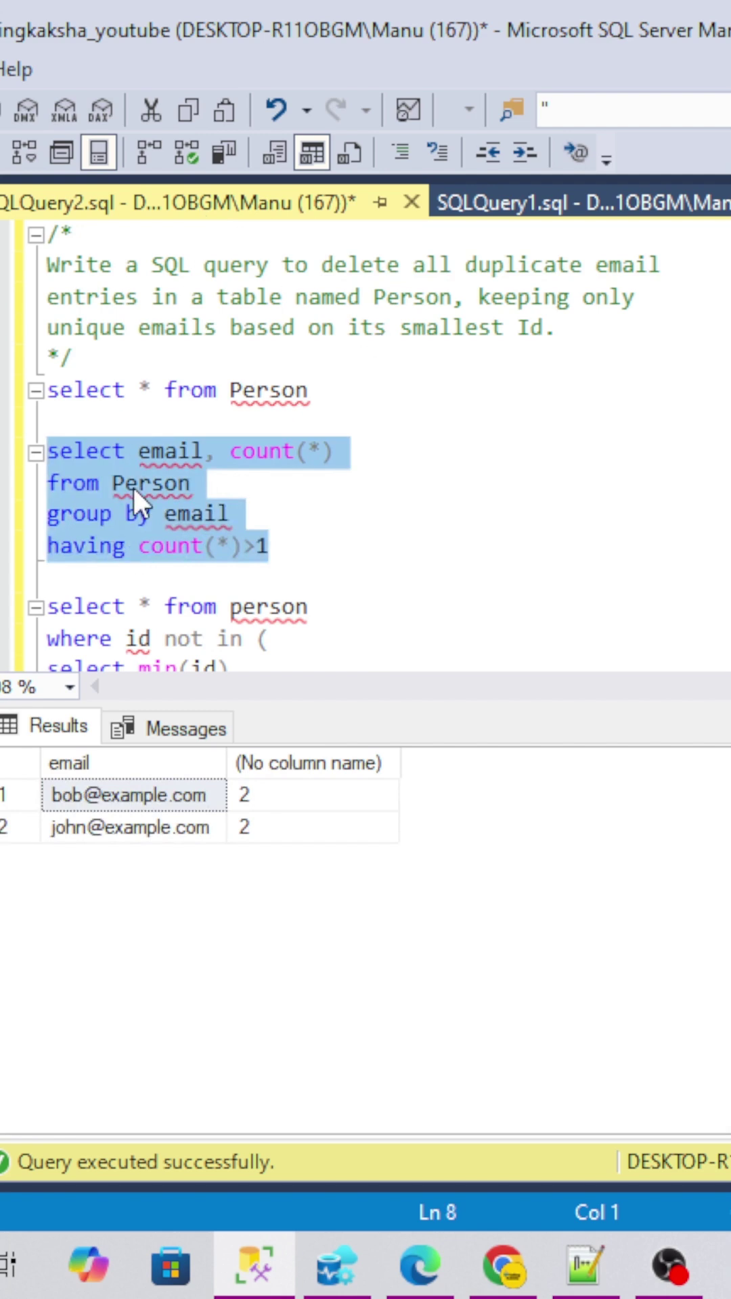
pyautogui.scroll(-2, 291, 504)
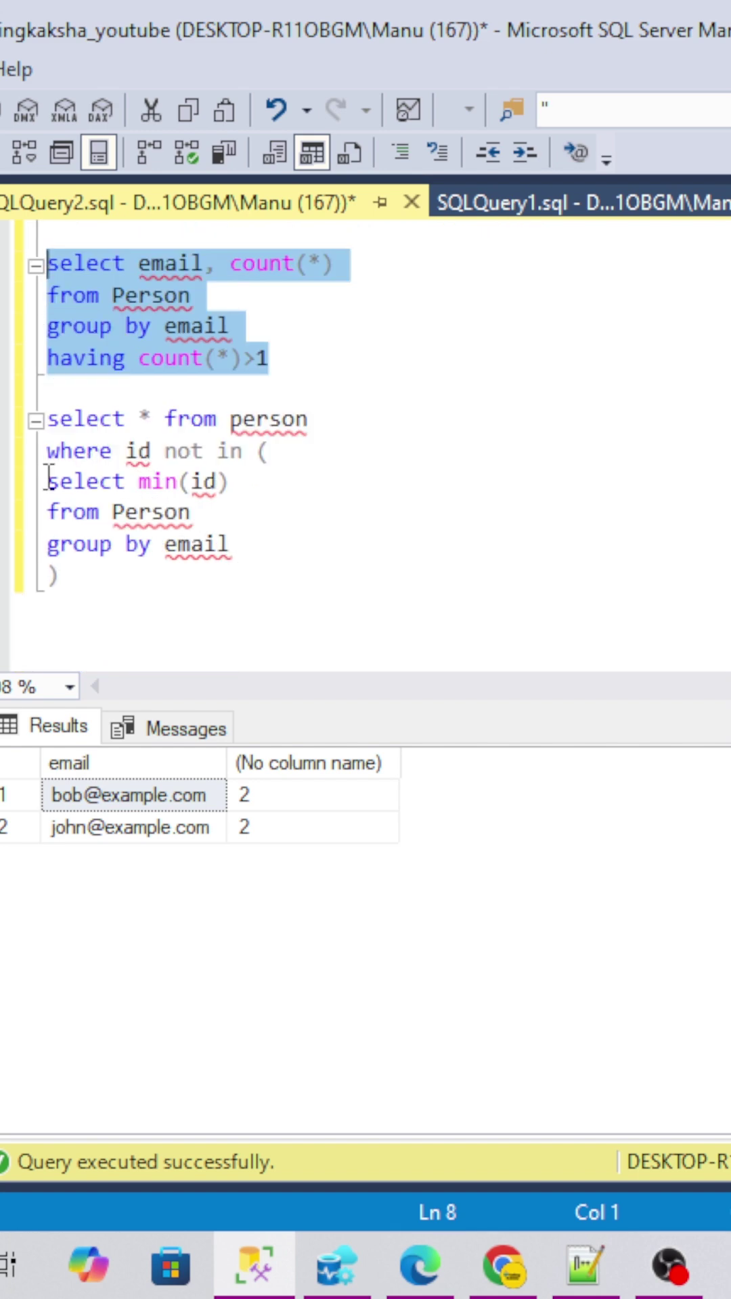
# Run only the 'select min(id) from Person group by email' subquery, returning 11 ids
pyautogui.moveTo(46, 477)
pyautogui.mouseDown()
pyautogui.moveTo(260, 566)
pyautogui.moveTo(258, 548)
pyautogui.mouseUp()
pyautogui.press('F5')
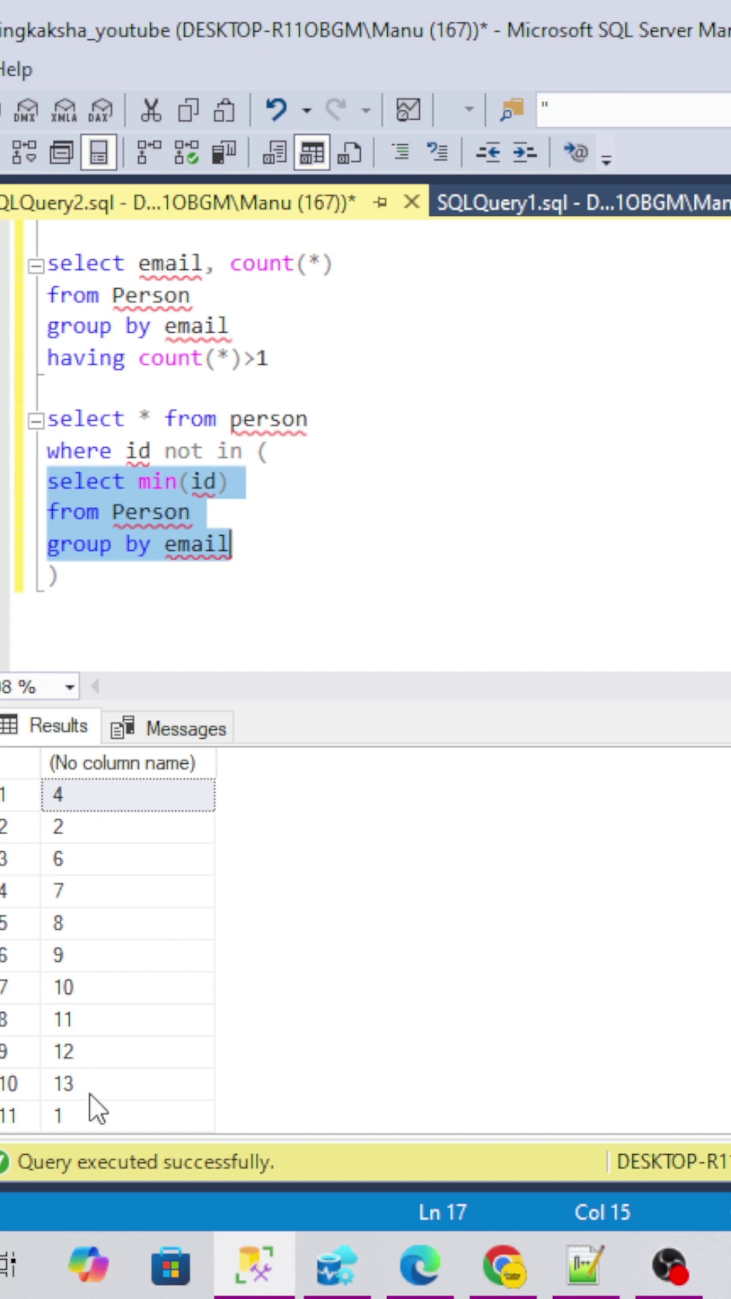
pyautogui.click(89, 1112)
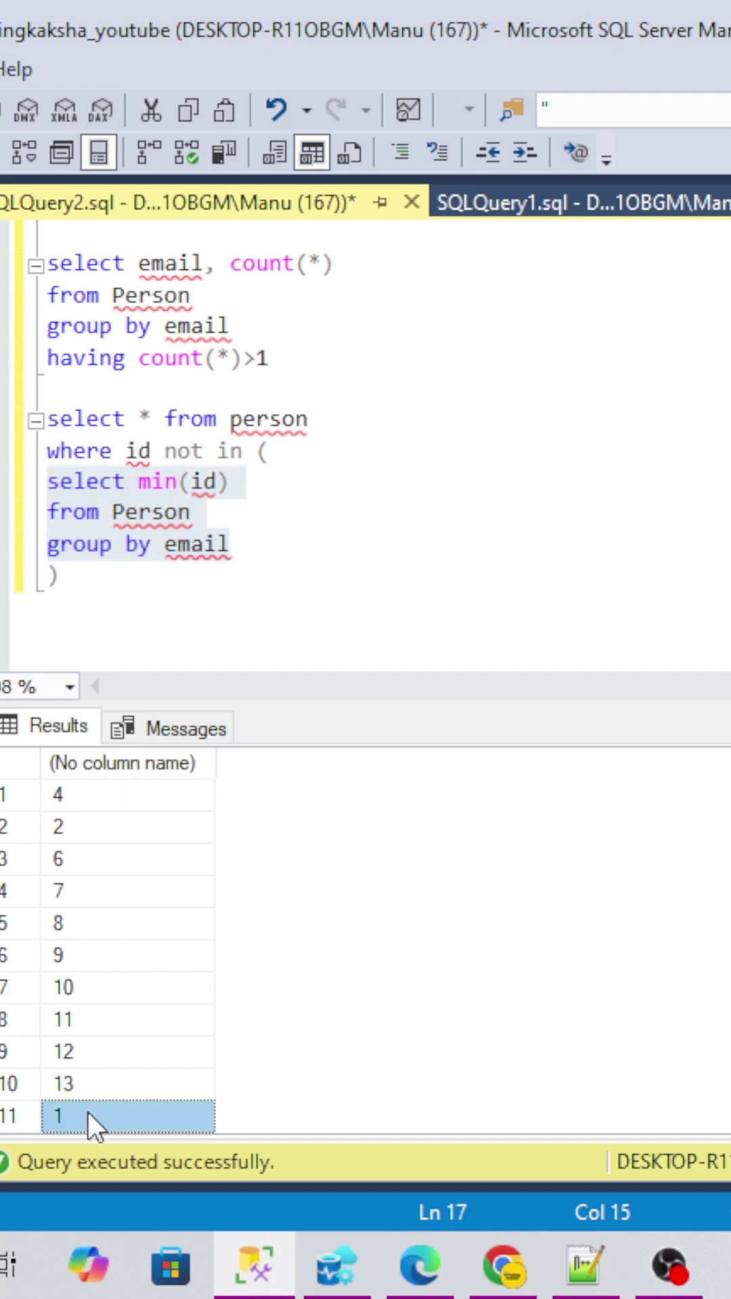
pyautogui.click(95, 795)
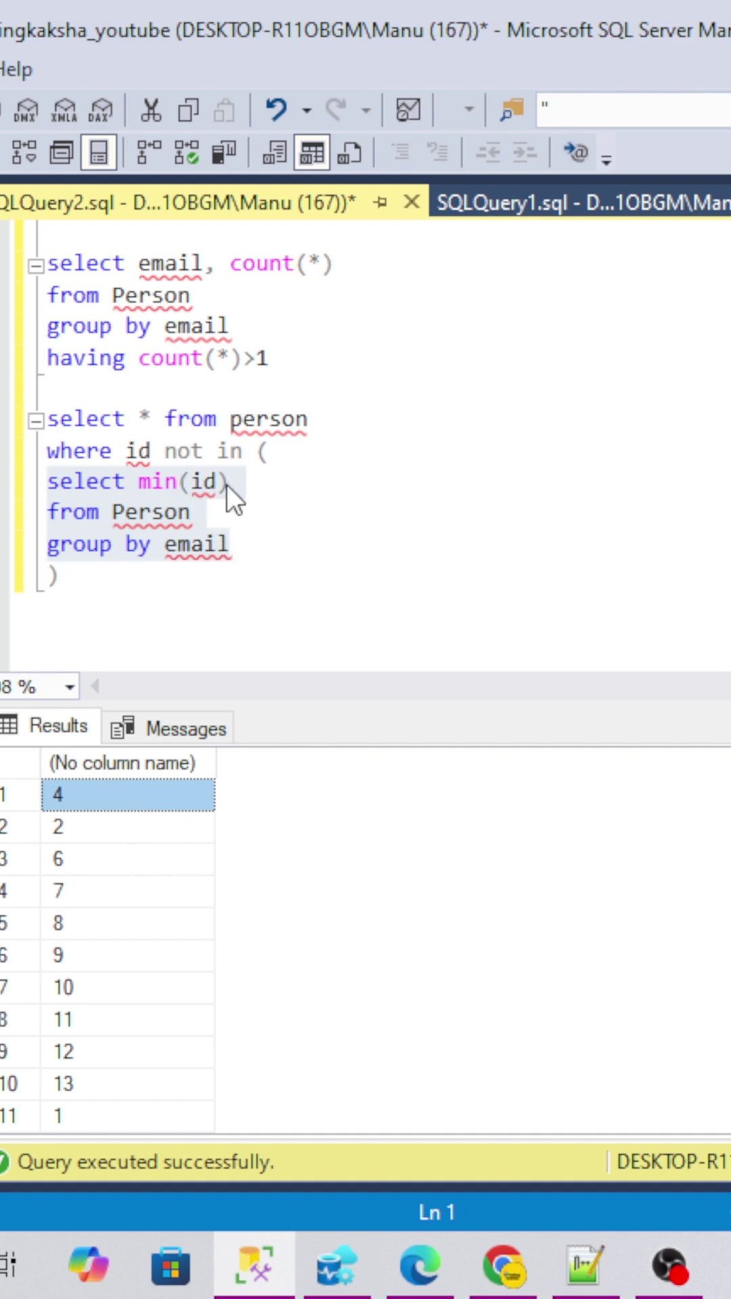
pyautogui.click(106, 578)
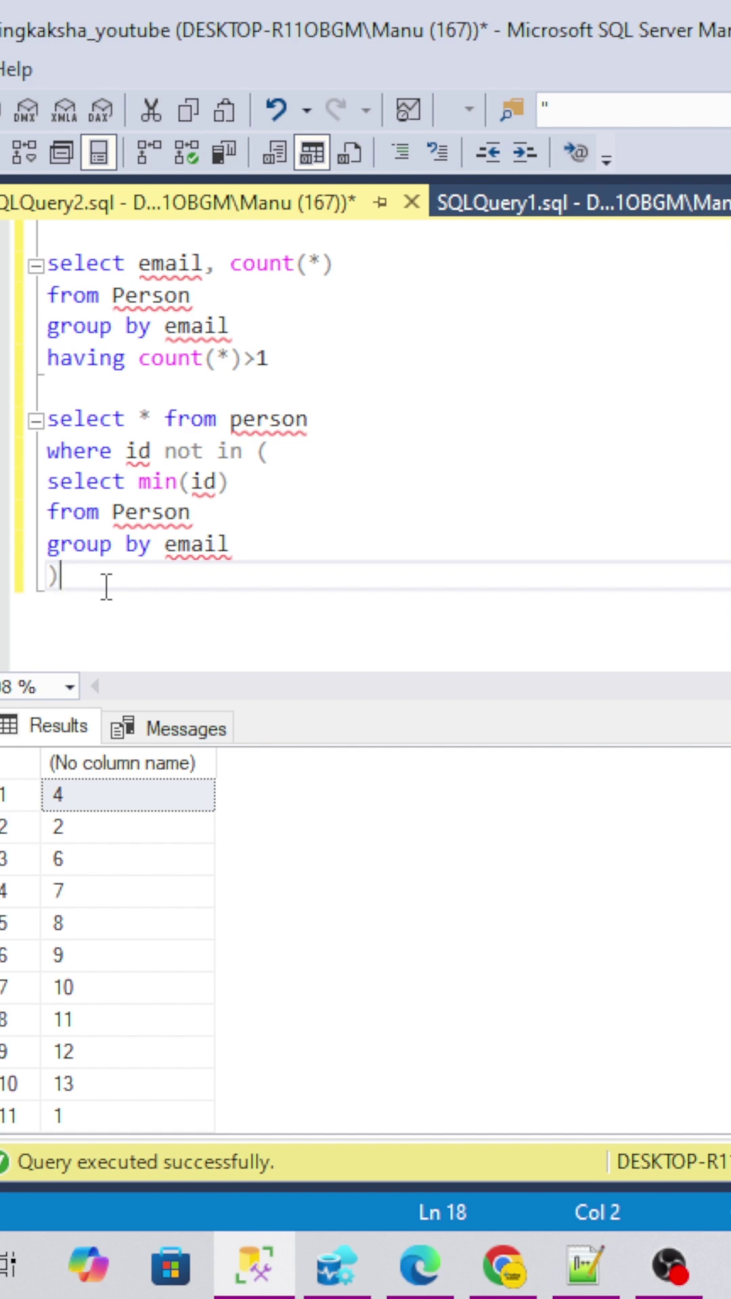
# Run the full 'select * from person where id not in (...)' query, returning Ids 3 and 5
pyautogui.moveTo(61, 576); pyautogui.dragTo(47, 418)
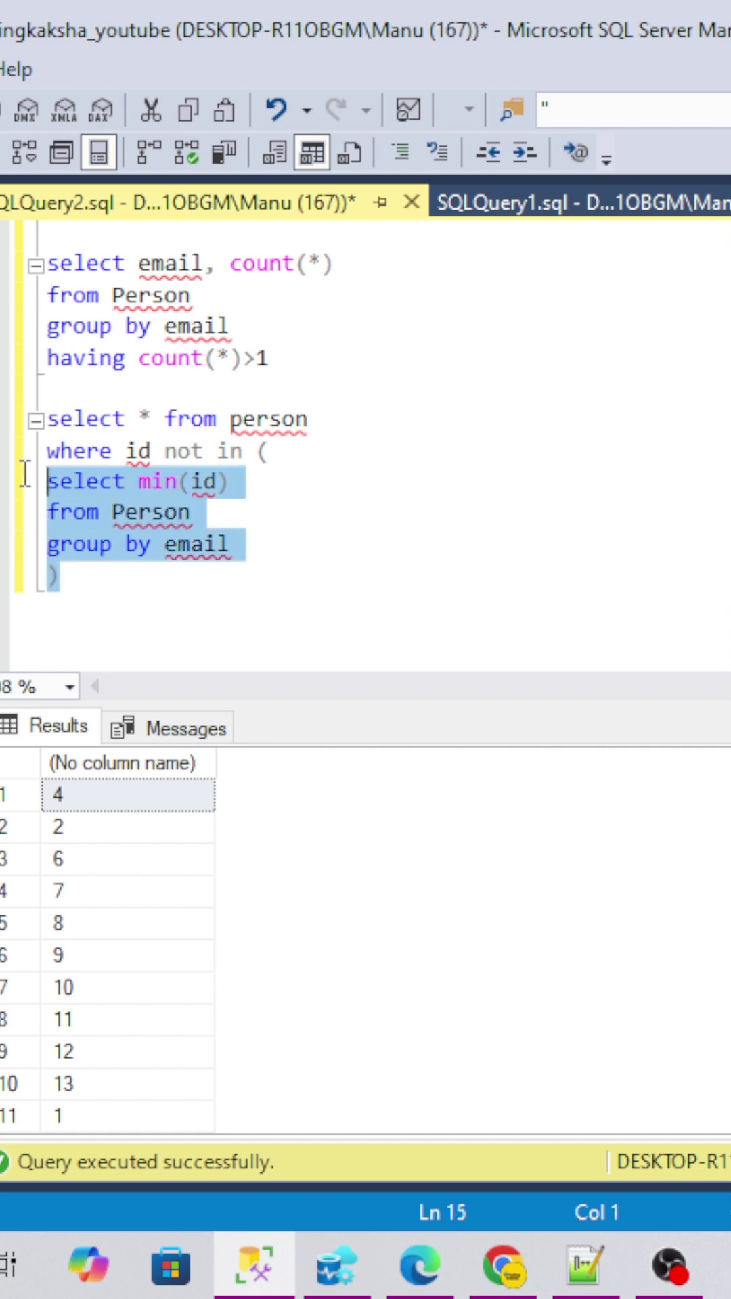
pyautogui.press('F5')
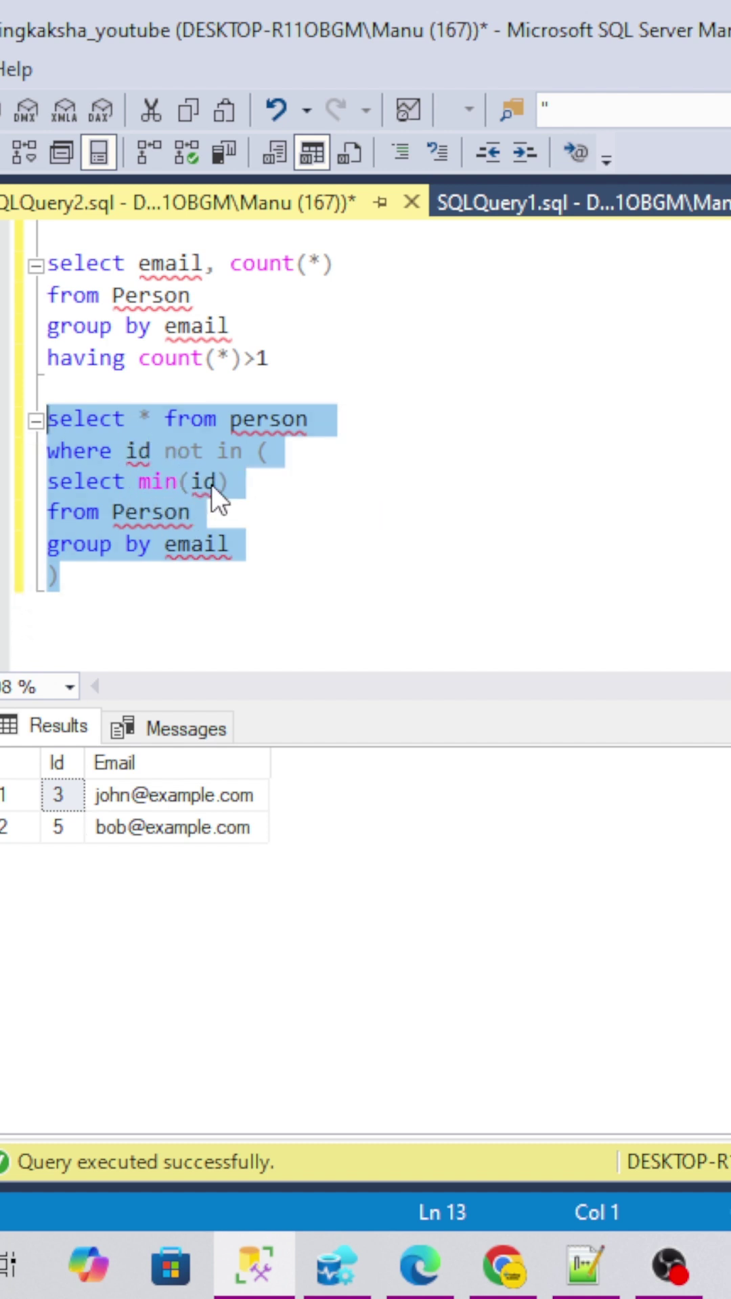
pyautogui.click(119, 456)
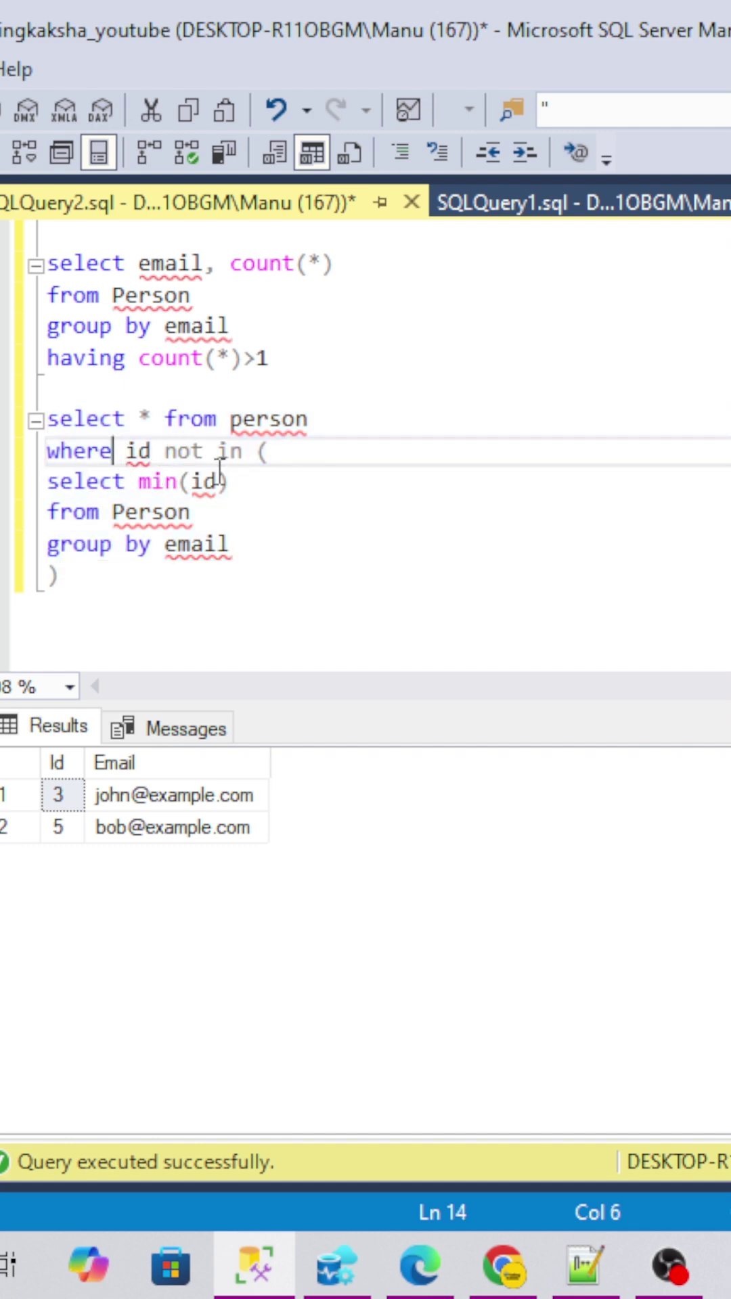
# Rewrite 'select *' as 'delete' and run it, removing 2 duplicate rows
pyautogui.click(150, 418)
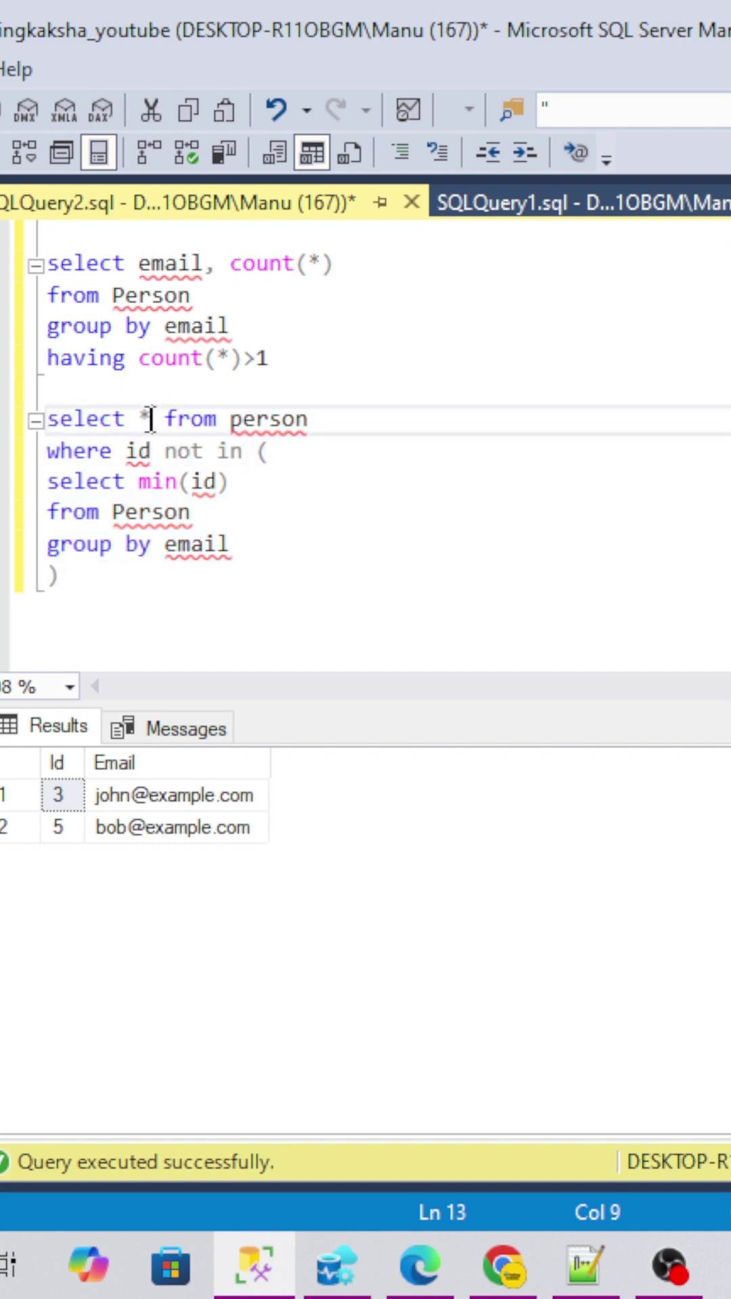
pyautogui.hotkey('shift', 'Home')
pyautogui.write('dele')
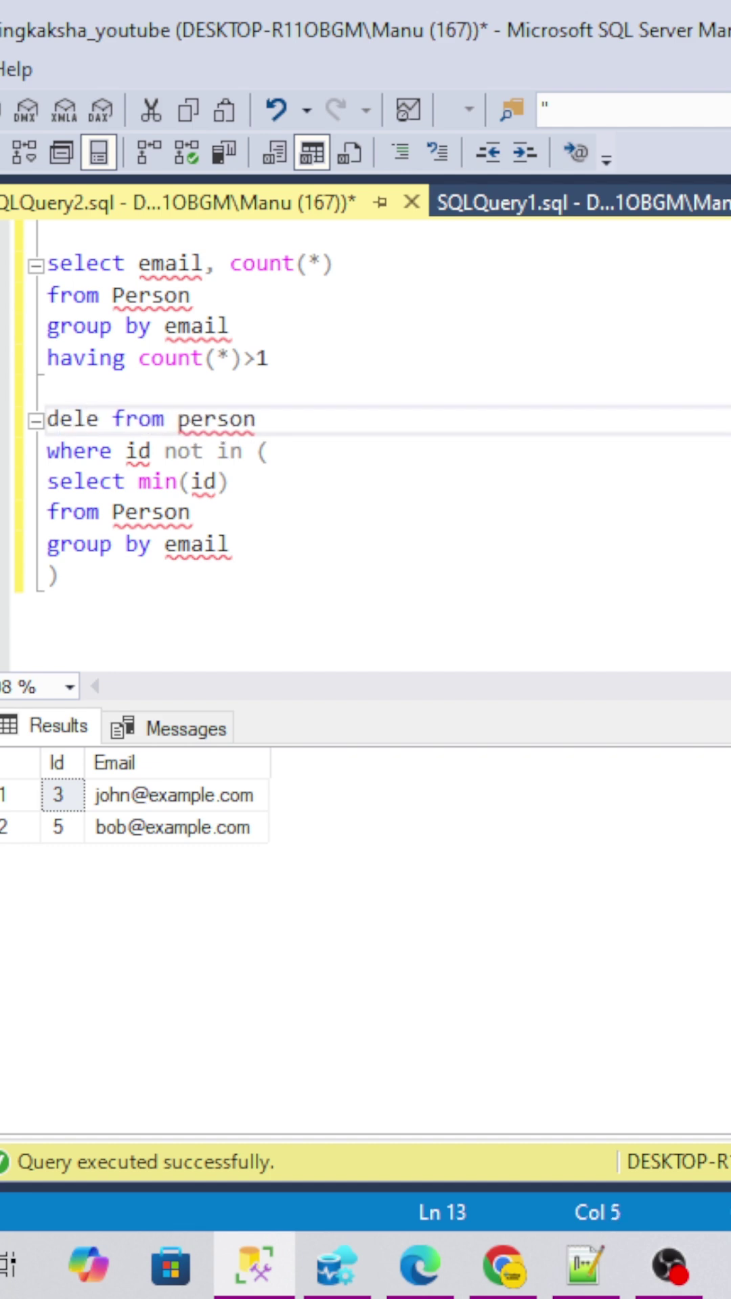
pyautogui.write('te')
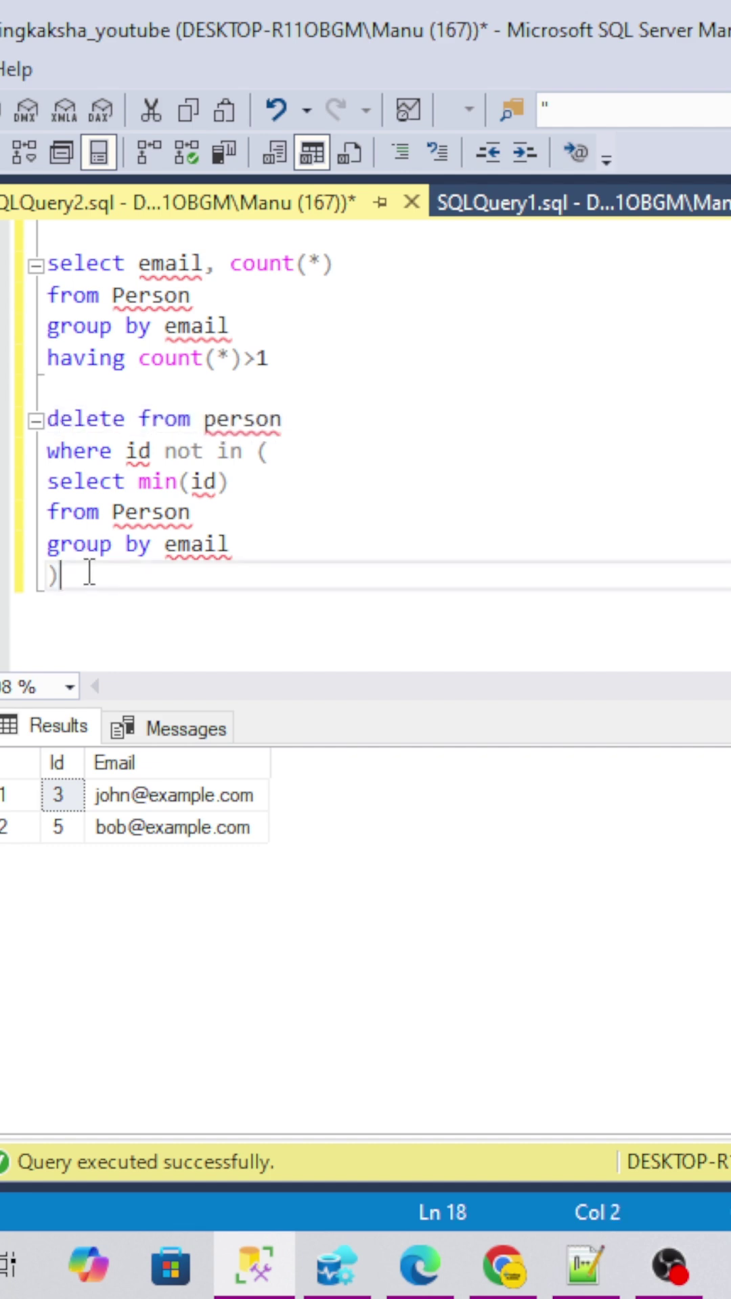
pyautogui.moveTo(64, 575); pyautogui.dragTo(47, 419)
pyautogui.press('F5')
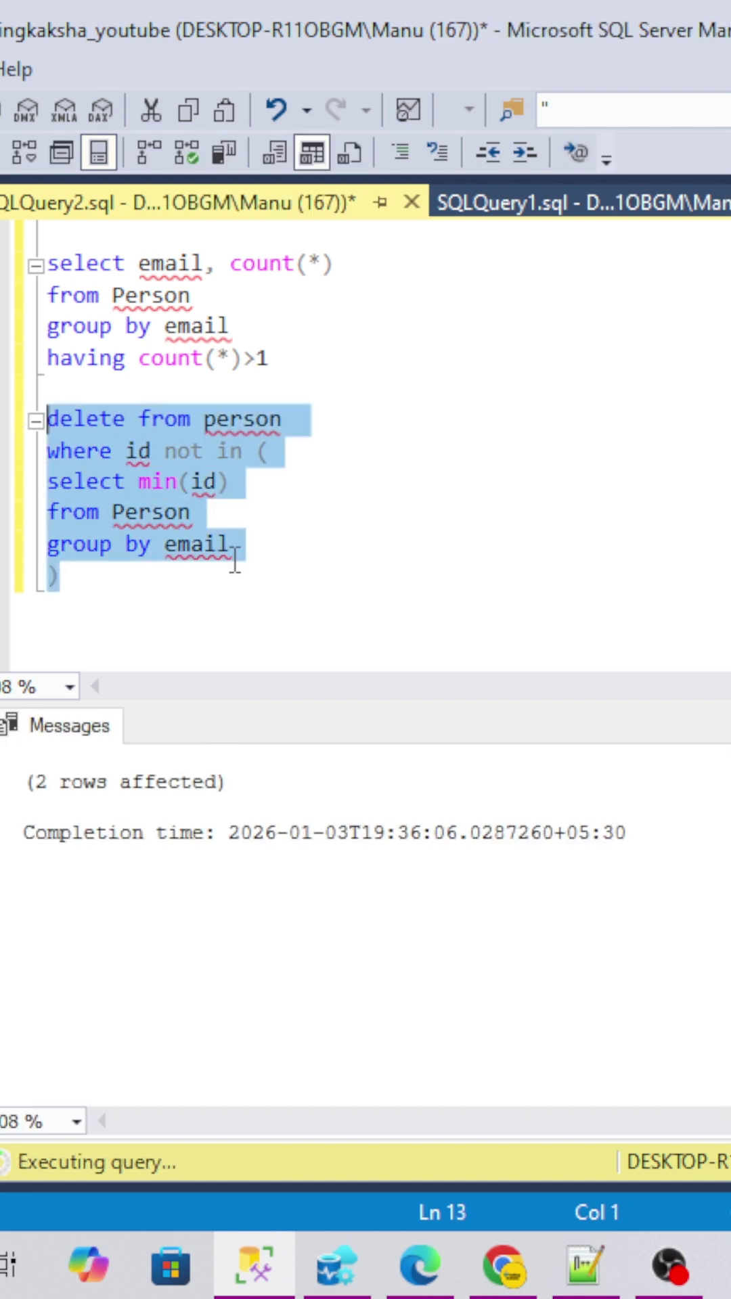
pyautogui.scroll(3, 285, 449)
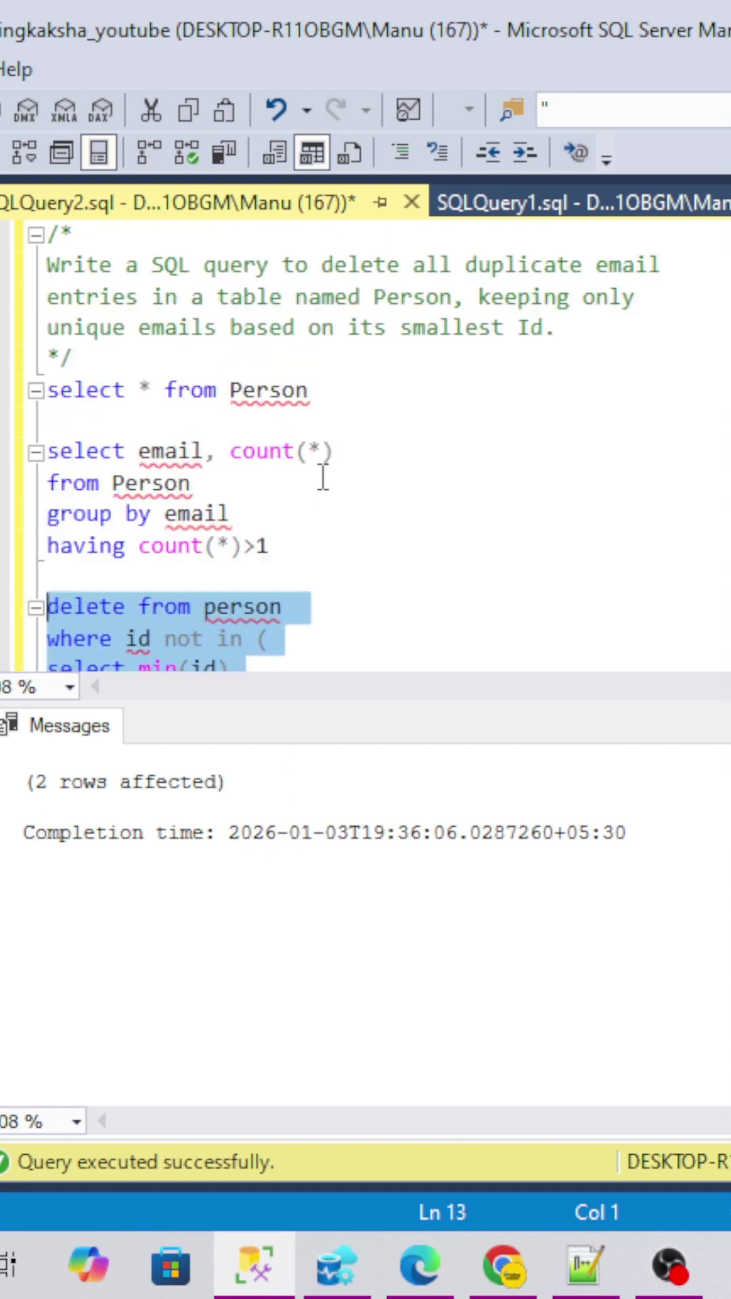
pyautogui.moveTo(268, 545); pyautogui.dragTo(46, 451)
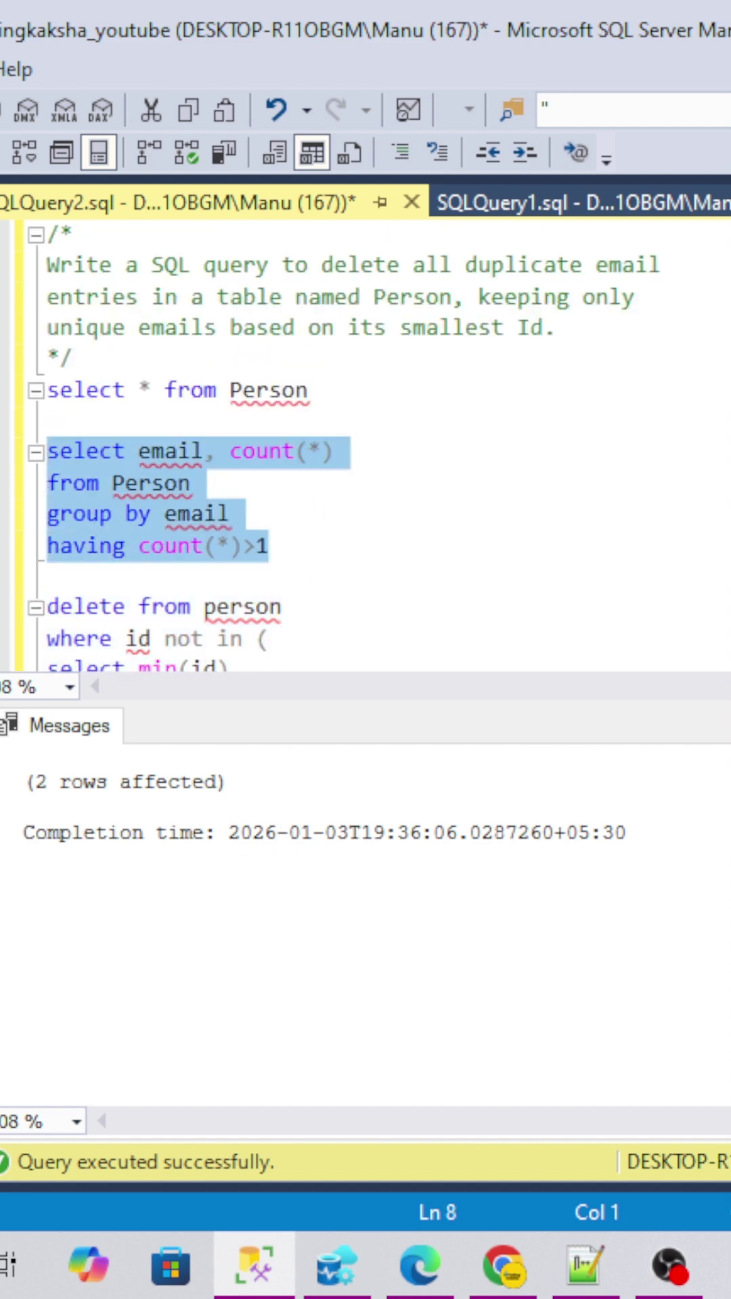
# Rerun the HAVING count(*)>1 query, then list all Person rows to confirm Ids 3 and 5 are gone
pyautogui.press('F5')
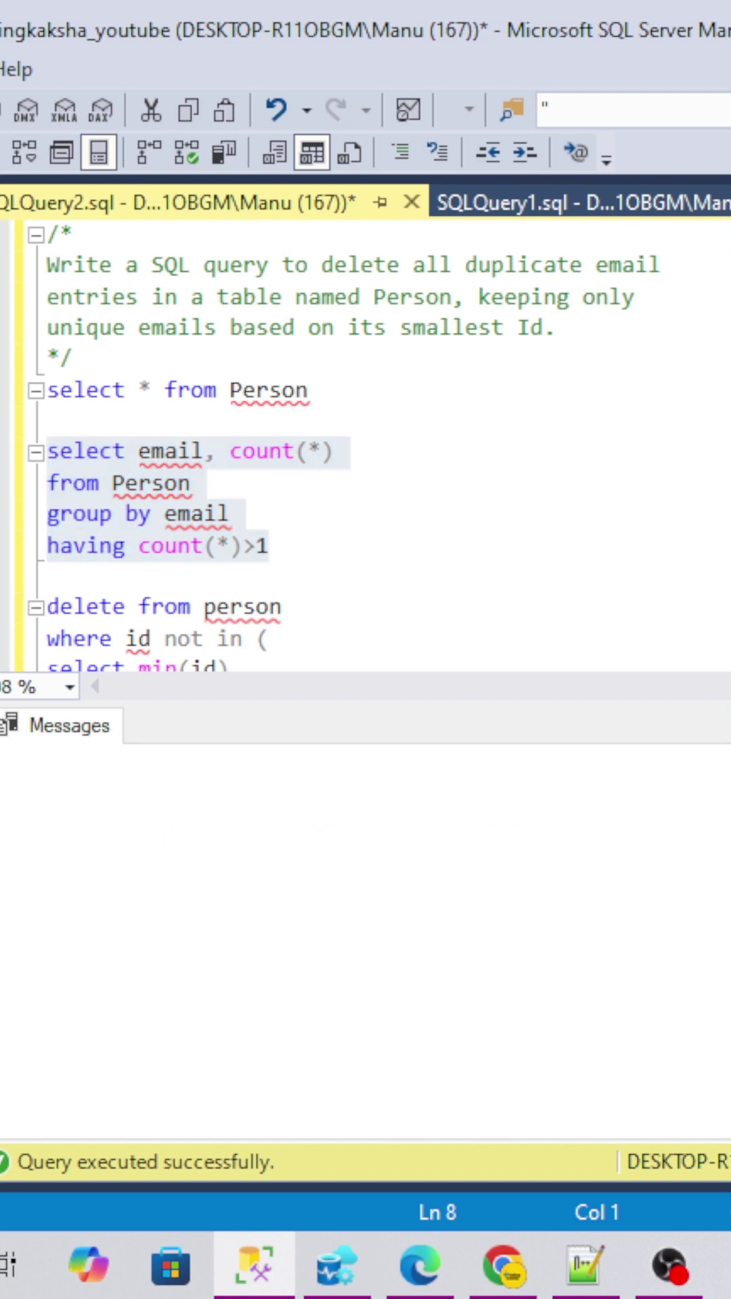
pyautogui.moveTo(310, 391)
pyautogui.mouseDown()
pyautogui.moveTo(40, 357)
pyautogui.moveTo(46, 389)
pyautogui.mouseUp()
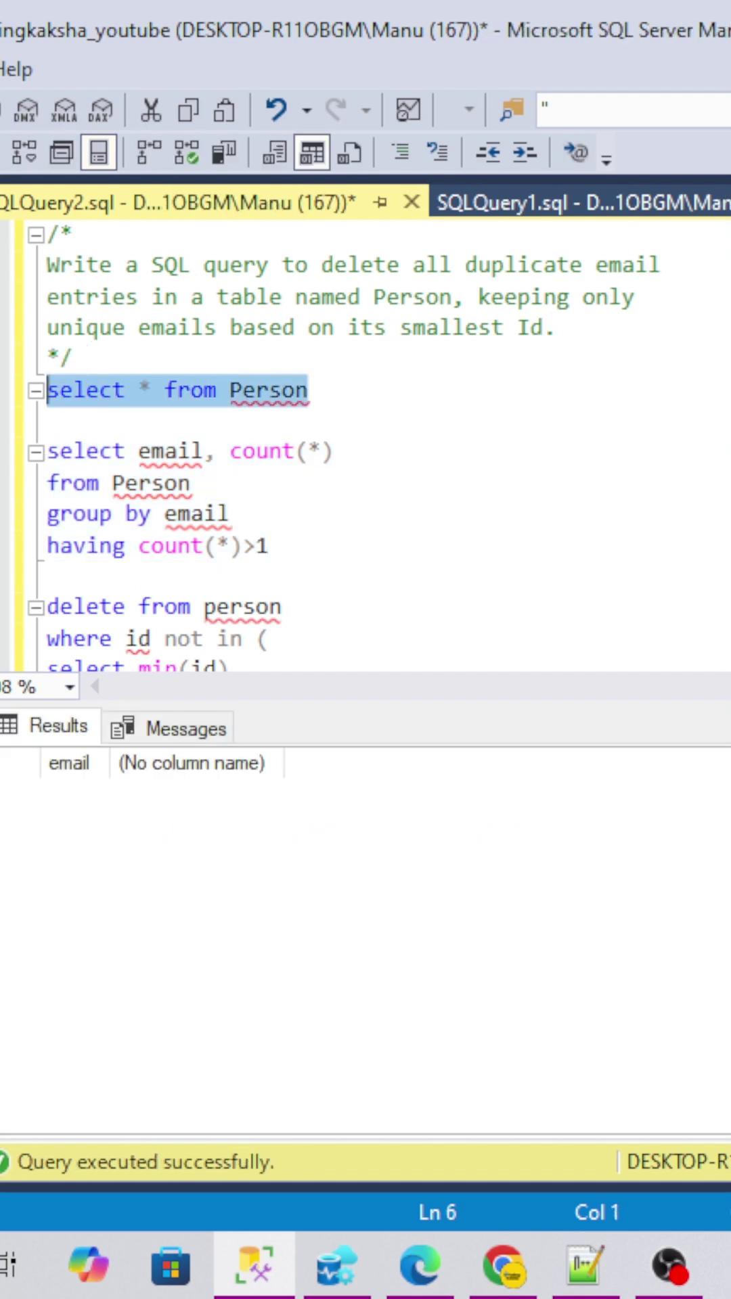
pyautogui.press('F5')
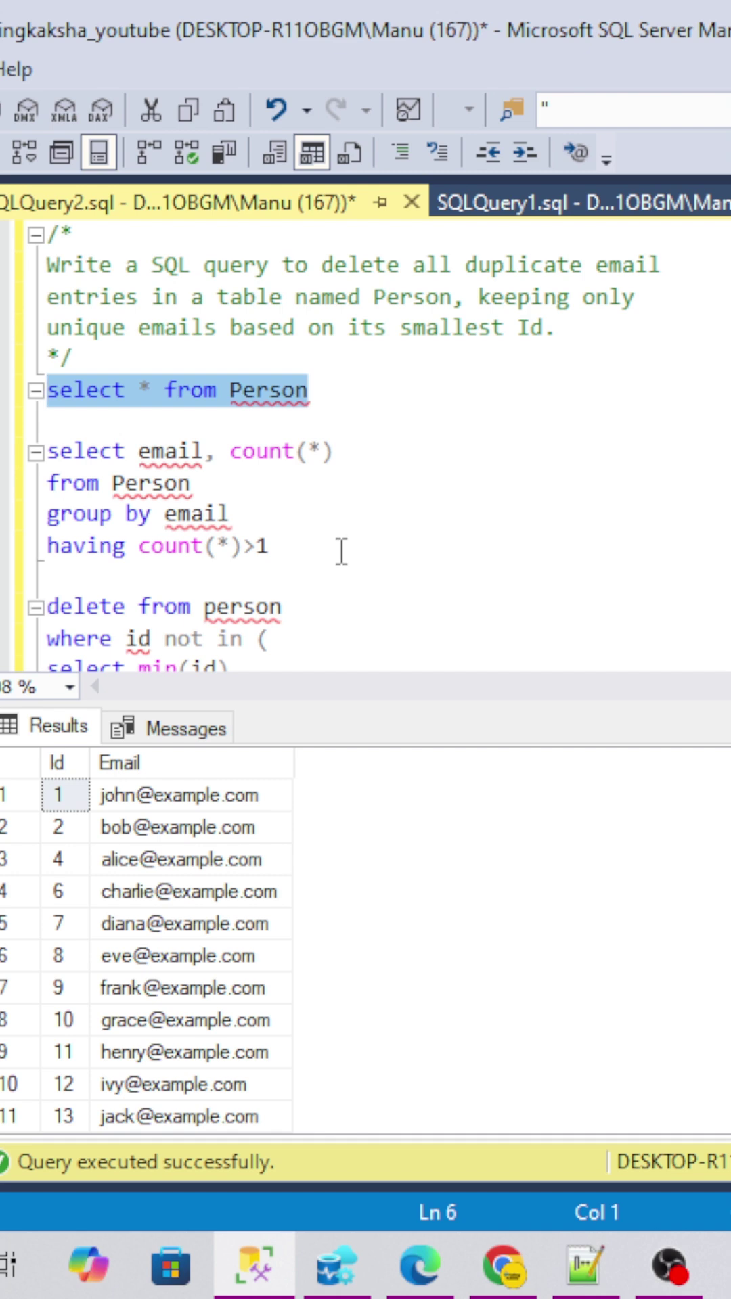
pyautogui.scroll(-1, 341, 552)
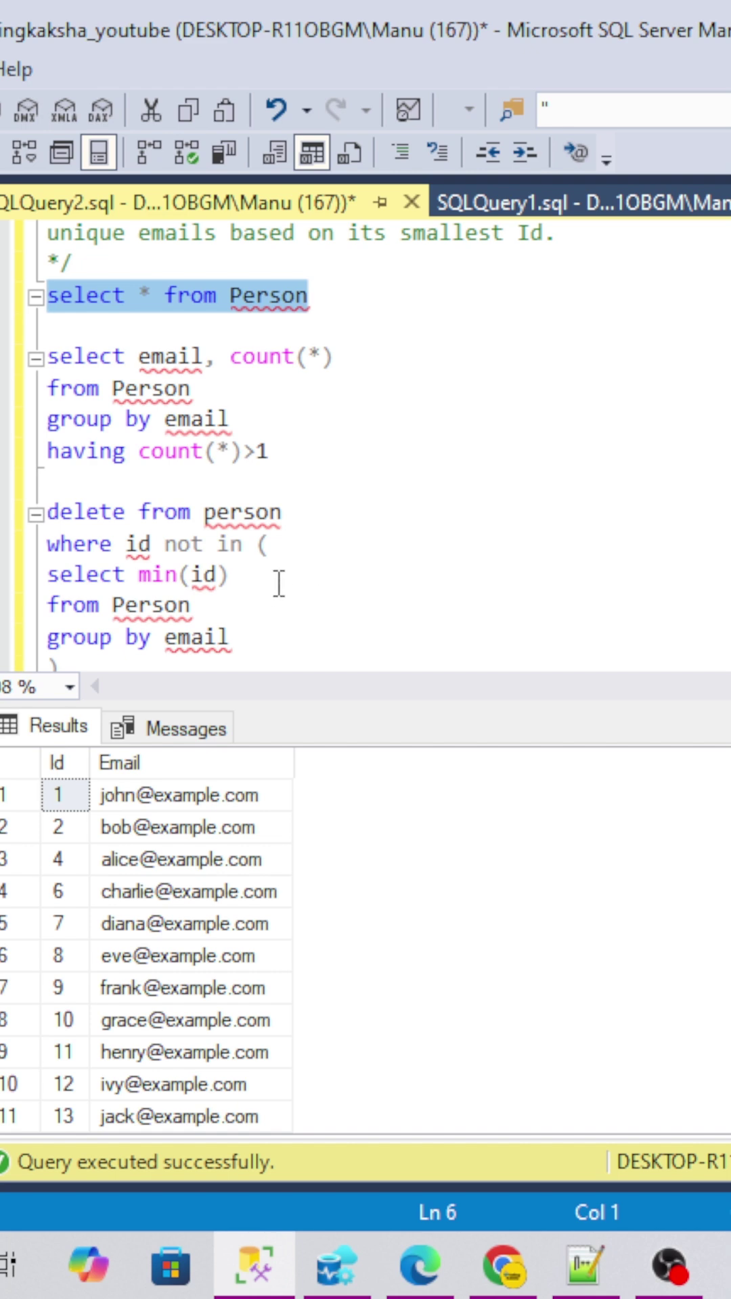